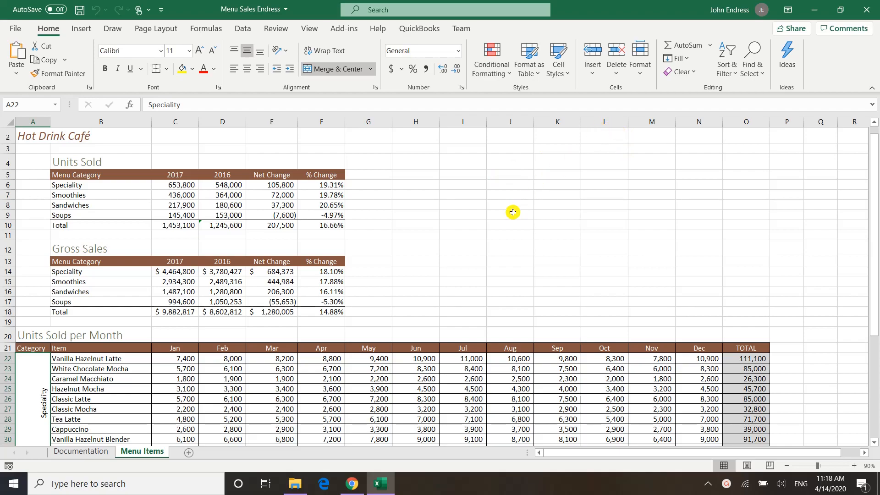
Select the category cells from Speciality through Soups, A22:A45, in the Units Sold per Month table
scroll(515, 212, "down", 5)
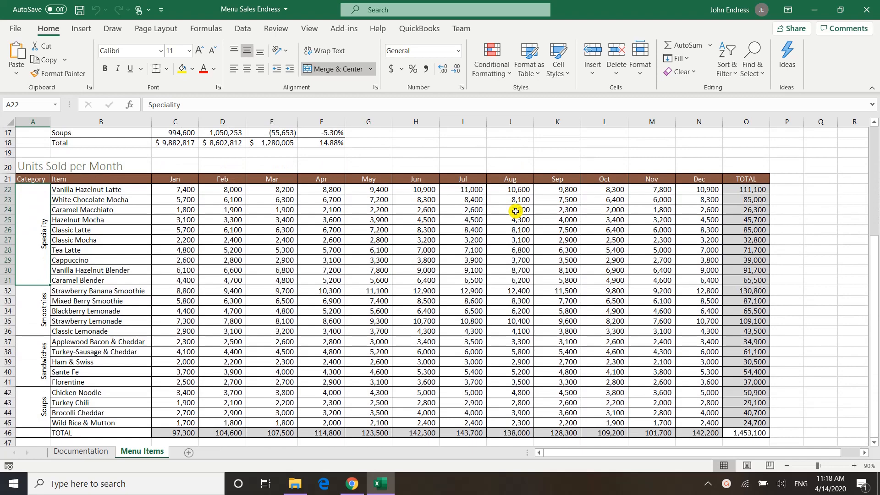
scroll(515, 212, "down", 1)
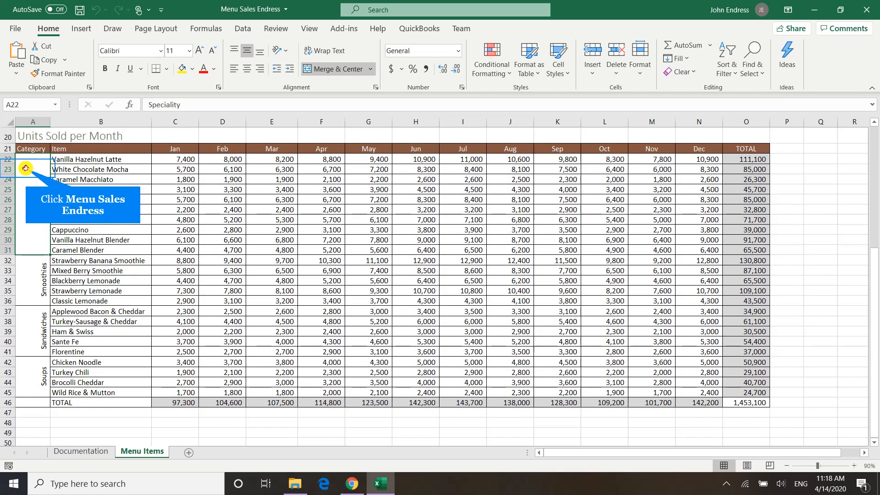
left_click_drag(25, 168, 18, 374)
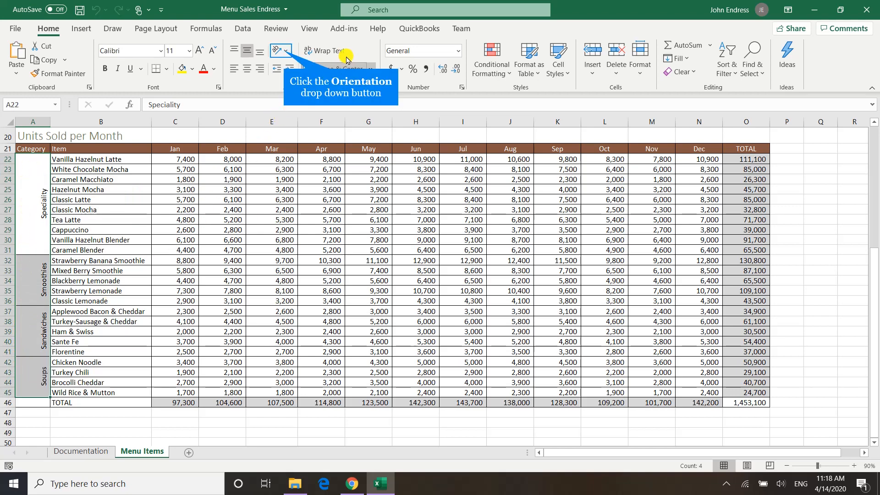
left_click(285, 50)
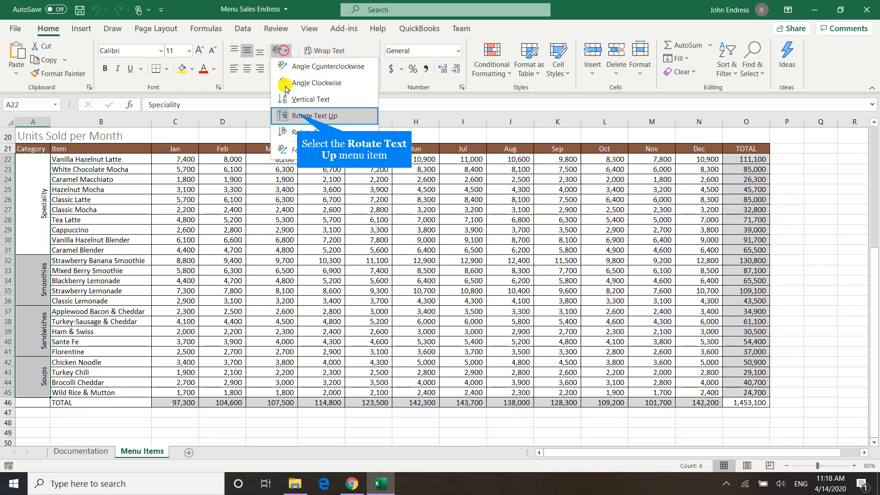
left_click(297, 117)
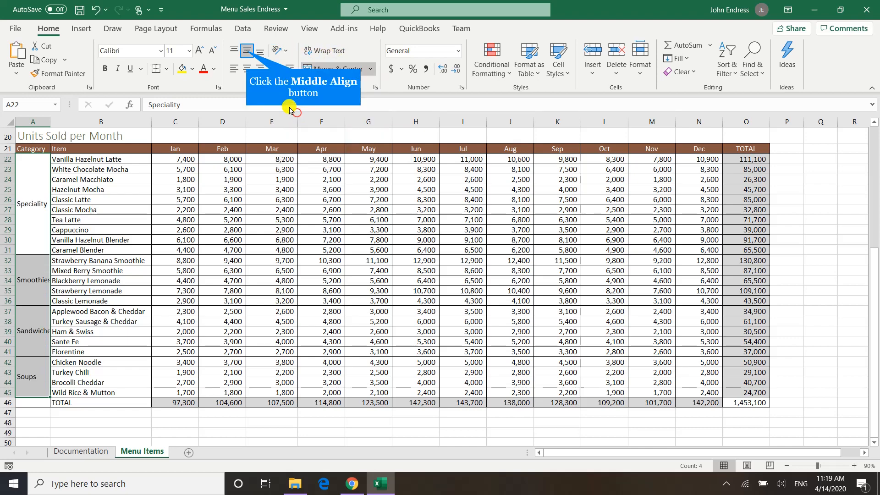
left_click(247, 51)
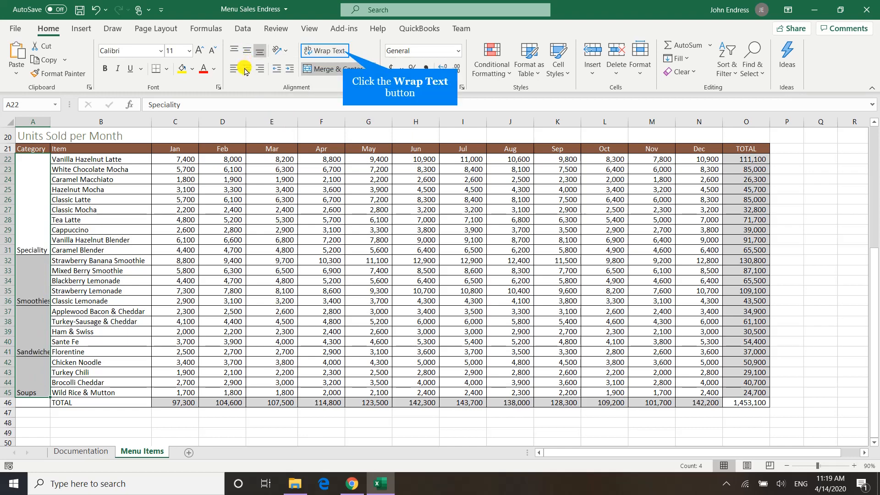
left_click(346, 54)
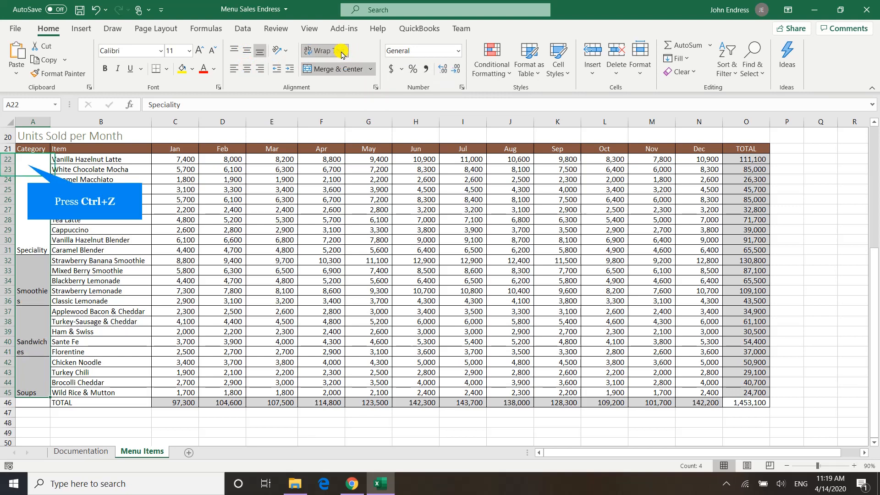
key("ctrl+z")
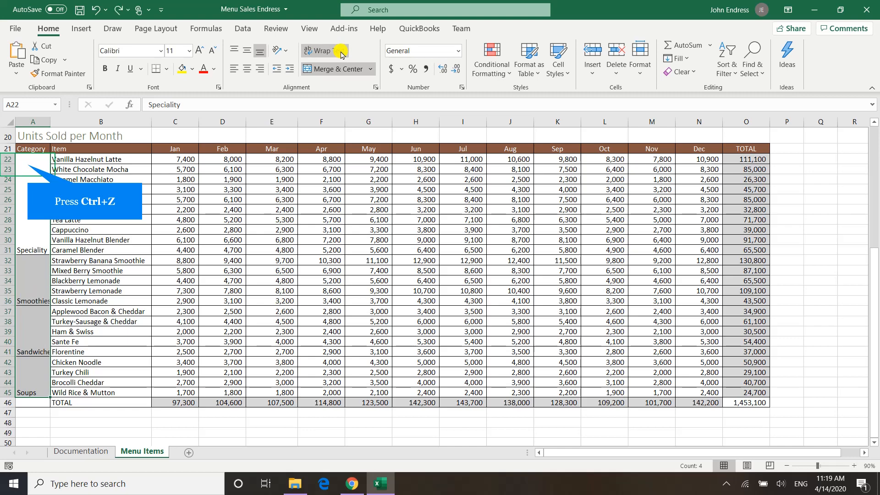
key("ctrl+z")
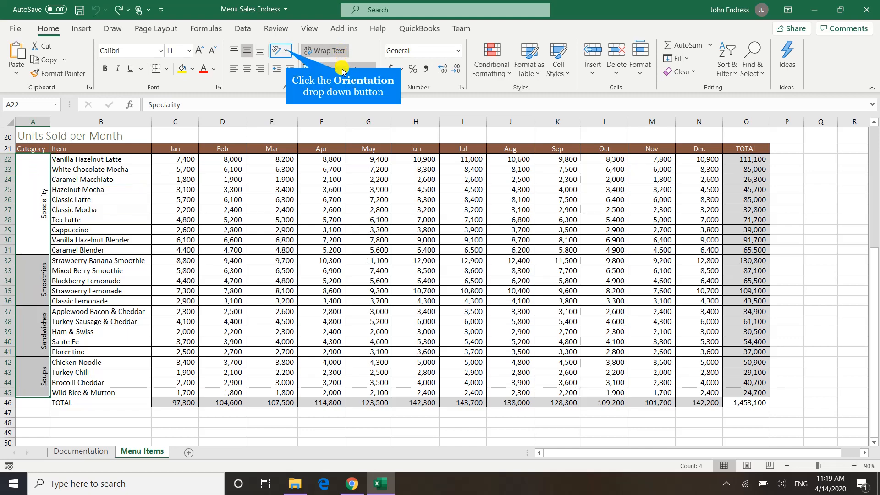
Center the rotated category labels in A22:A45 horizontally, with middle vertical alignment
left_click(286, 51)
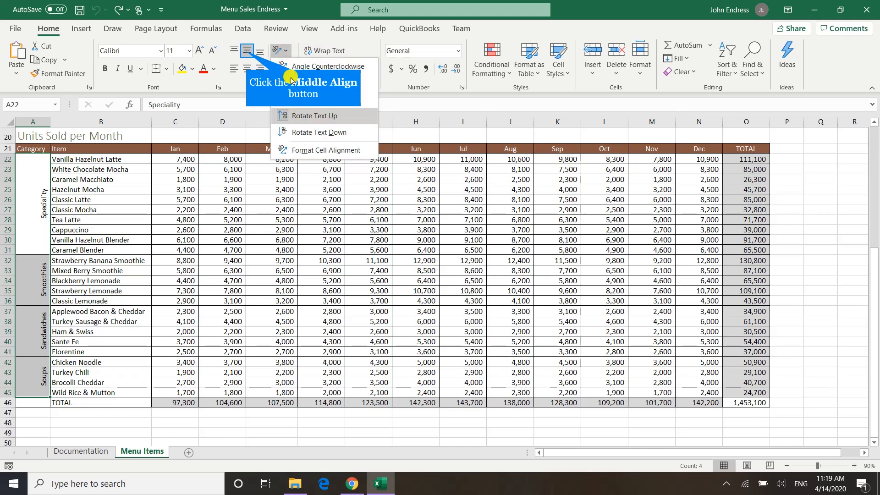
left_click(247, 50)
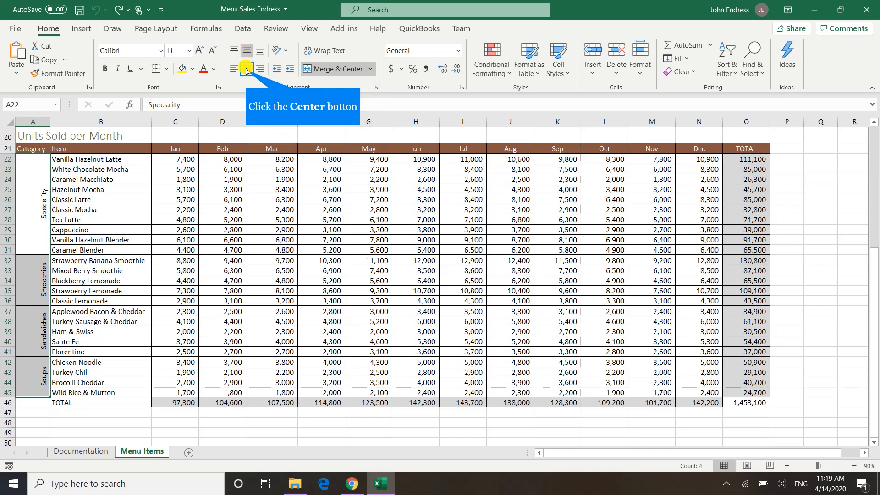
left_click(247, 69)
left_click(247, 50)
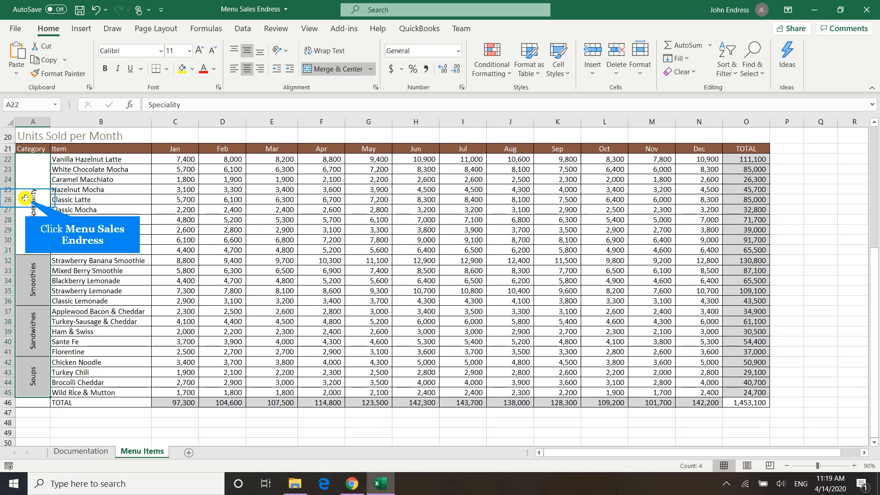
Apply the Accent1 cell style to the merged Speciality cell and Accent2 to the merged Smoothies cell
left_click(26, 198)
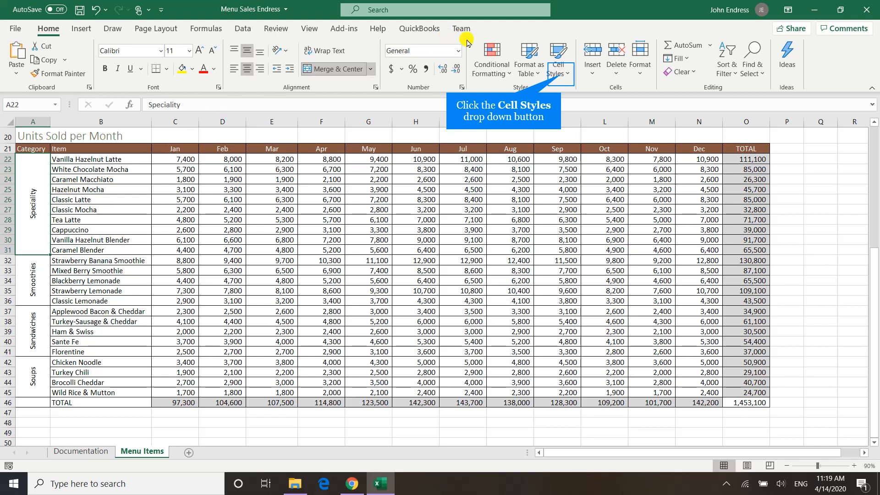
left_click(556, 74)
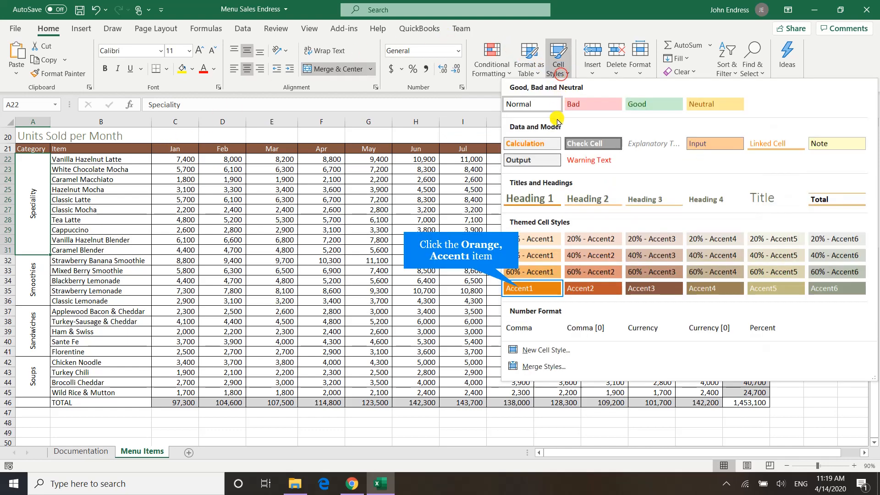
left_click(514, 292)
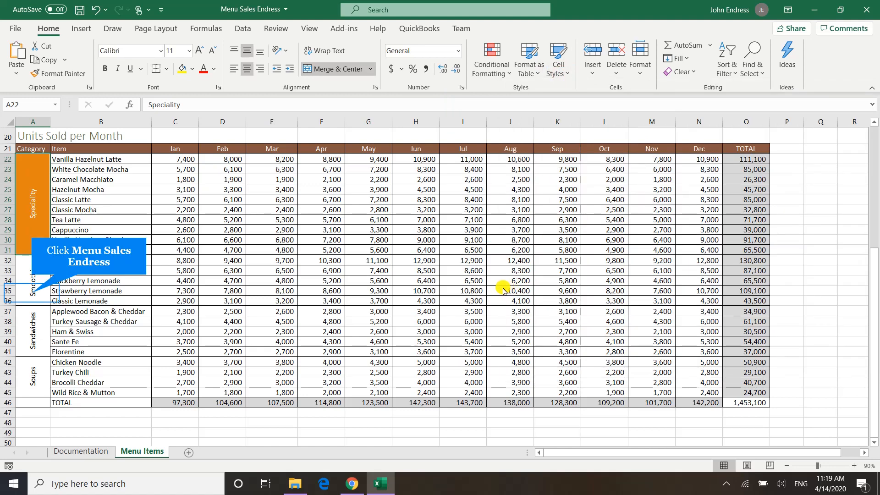
left_click(45, 287)
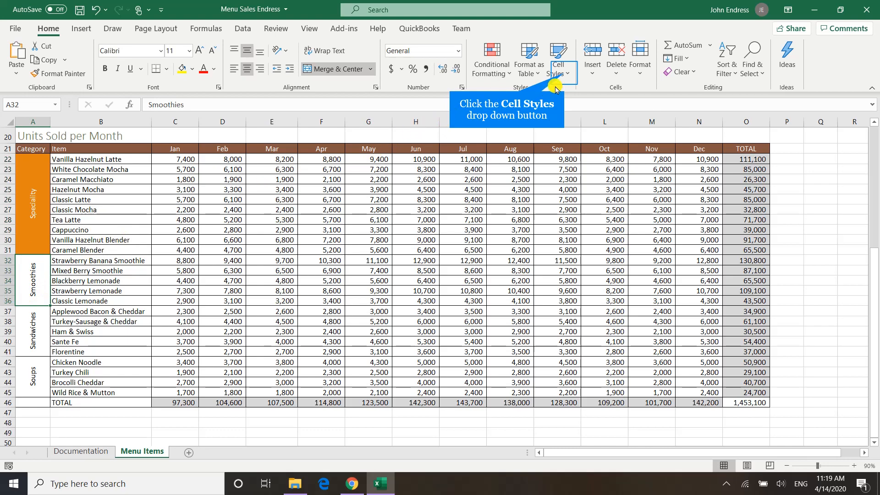
left_click(558, 73)
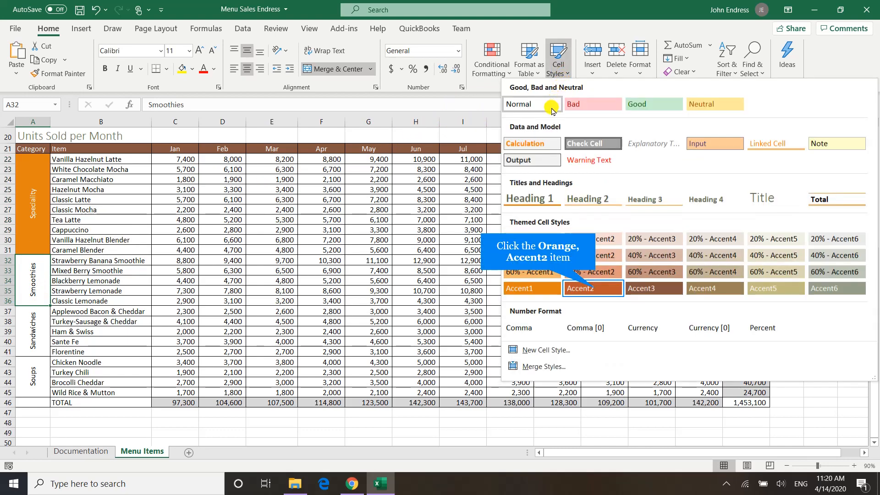
left_click(594, 289)
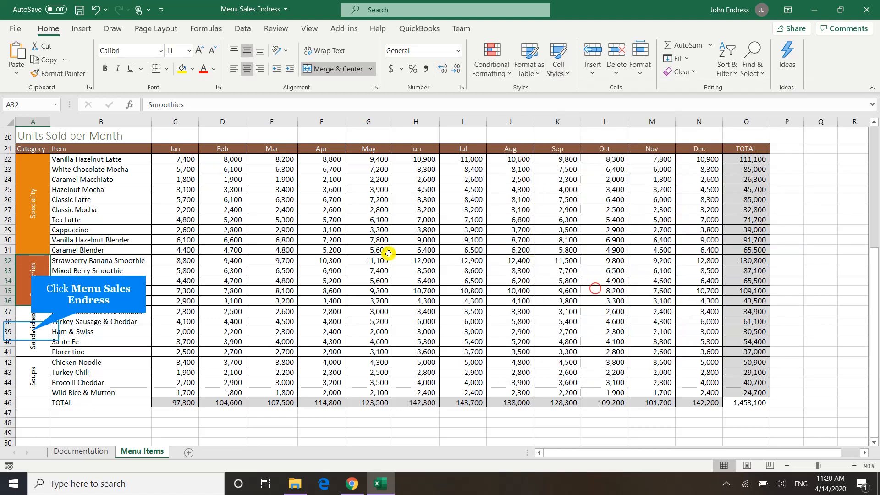
Apply the Accent3 cell style to the merged Sandwiches cell and Accent4 to the merged Soups cell
left_click(31, 330)
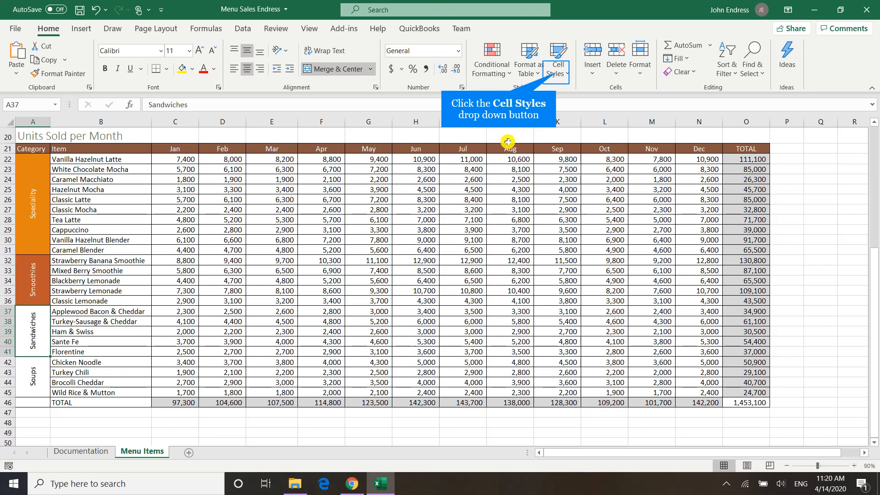
left_click(557, 71)
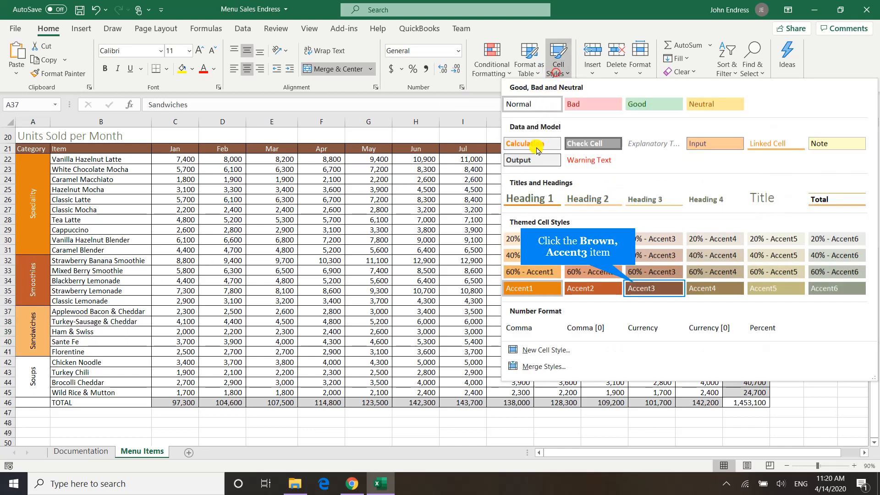
left_click(621, 288)
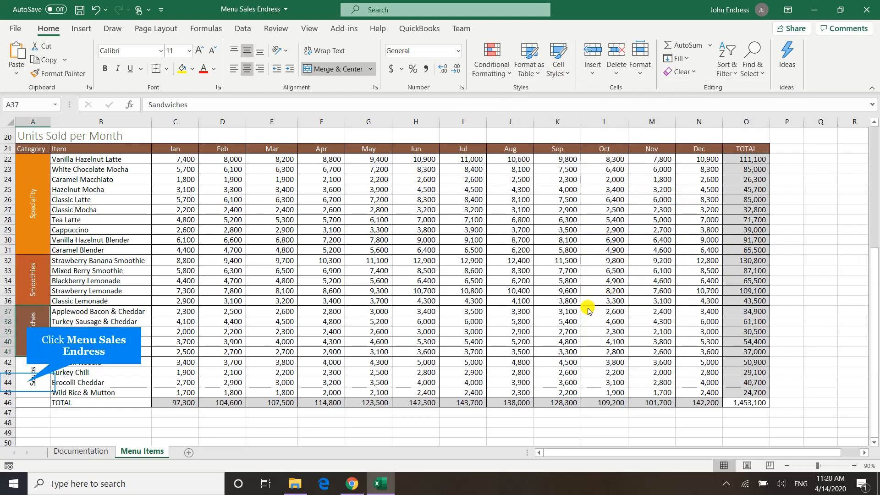
left_click(31, 384)
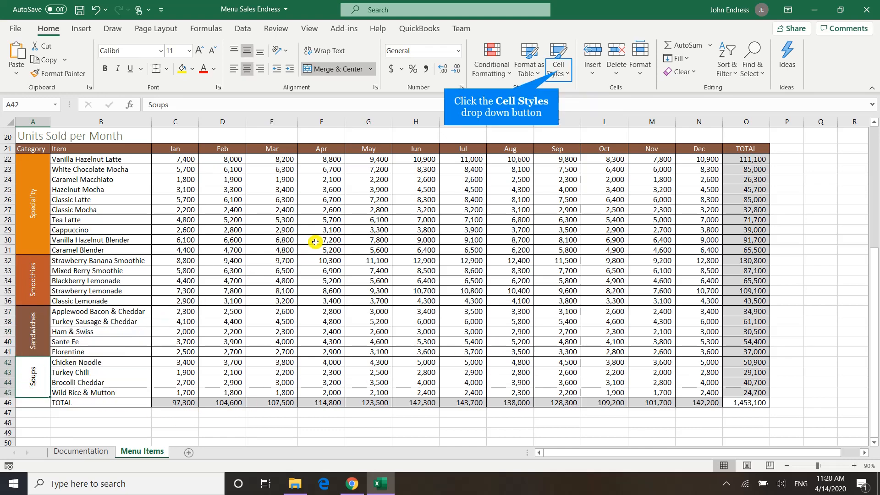
left_click(560, 70)
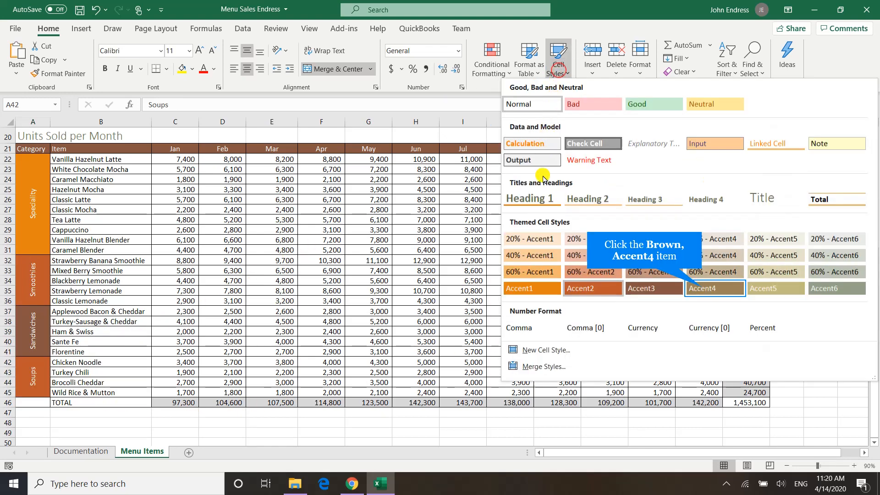
left_click(701, 289)
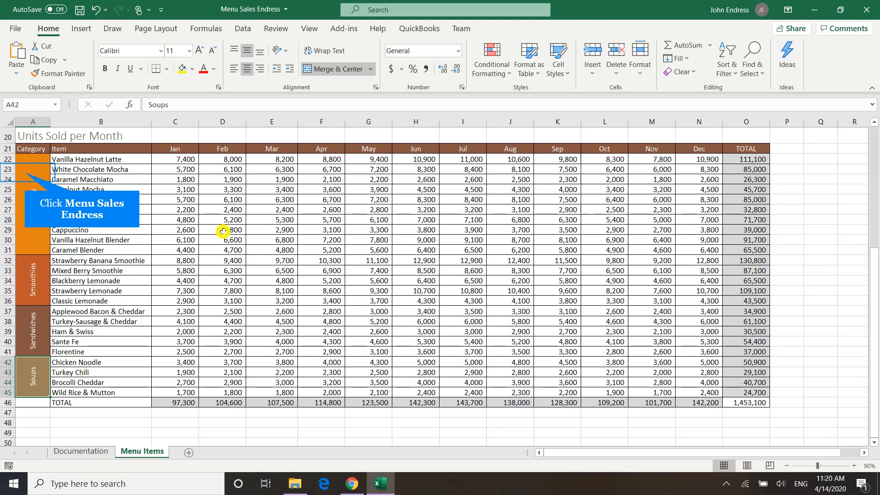
Set the font size of all four category labels in A22:A45 to 14
left_click(25, 172)
left_click_drag(25, 173, 10, 368)
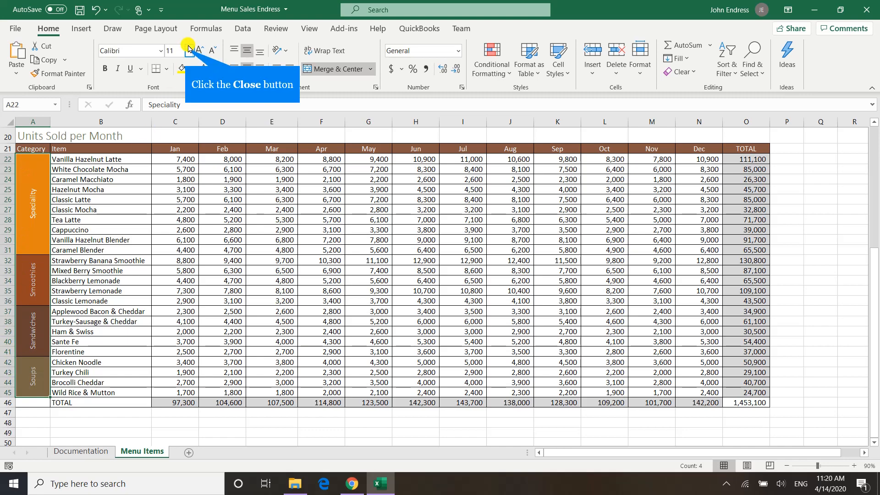
left_click(186, 51)
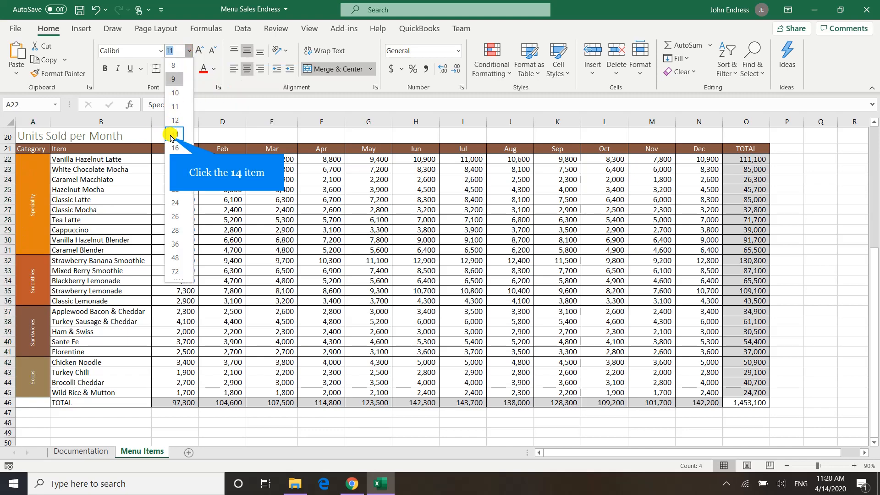
left_click(170, 135)
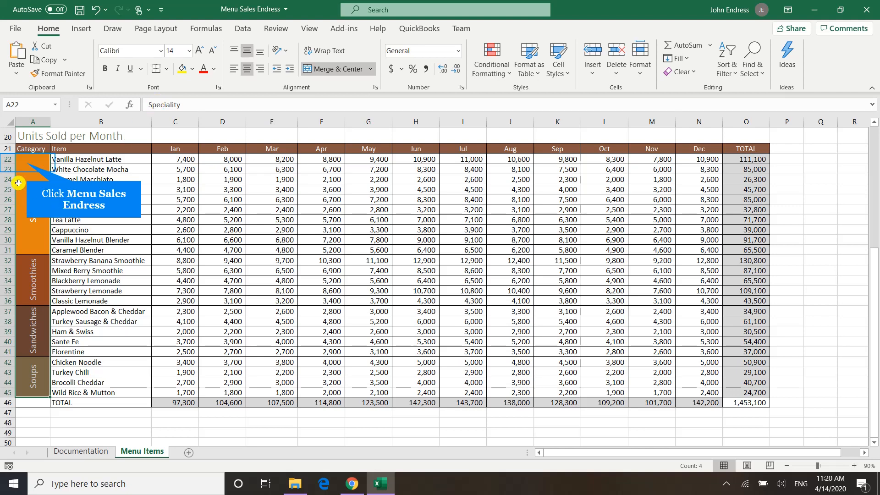
Apply thick outside borders around the Speciality block, A22:O31, including its TOTAL column
left_click_drag(26, 162, 740, 240)
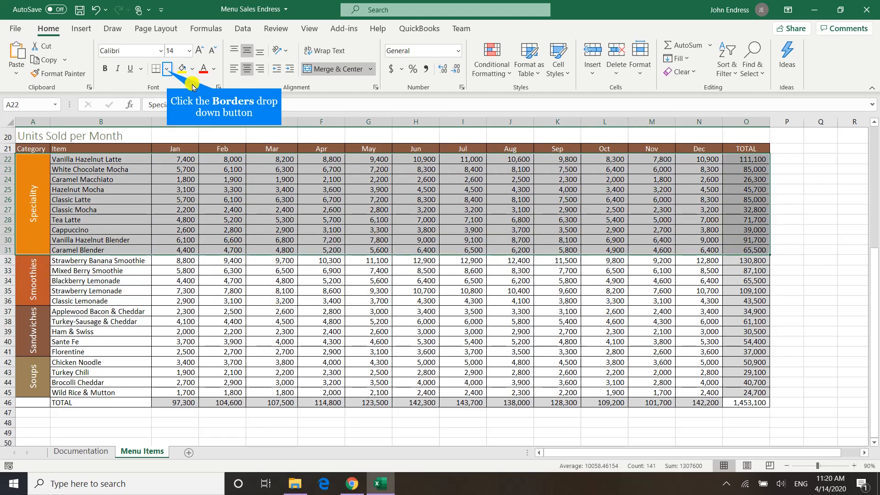
left_click(166, 69)
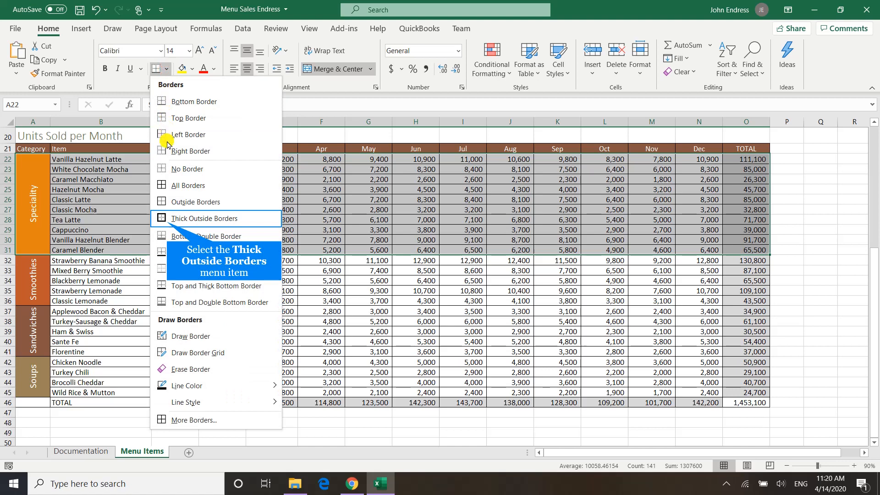
left_click(167, 222)
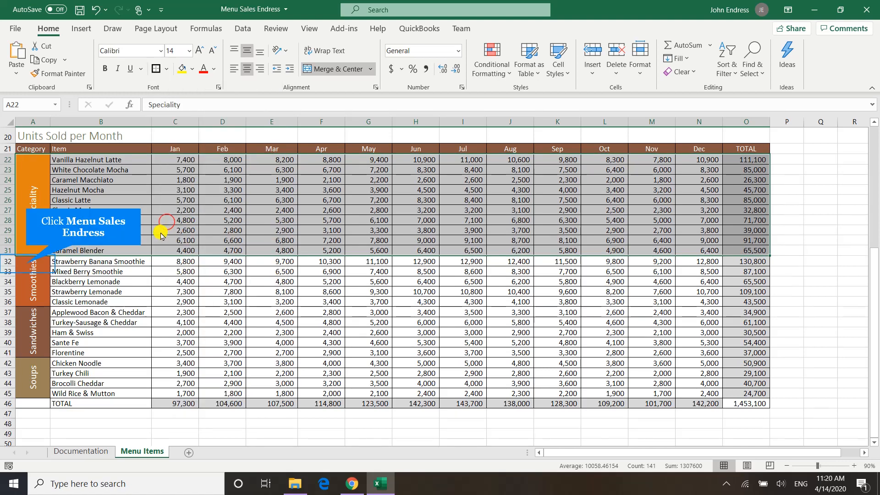
Apply thick outside borders around the Smoothies block, A32:O36, and the Sandwiches block, A37:O41
left_click_drag(27, 266, 733, 289)
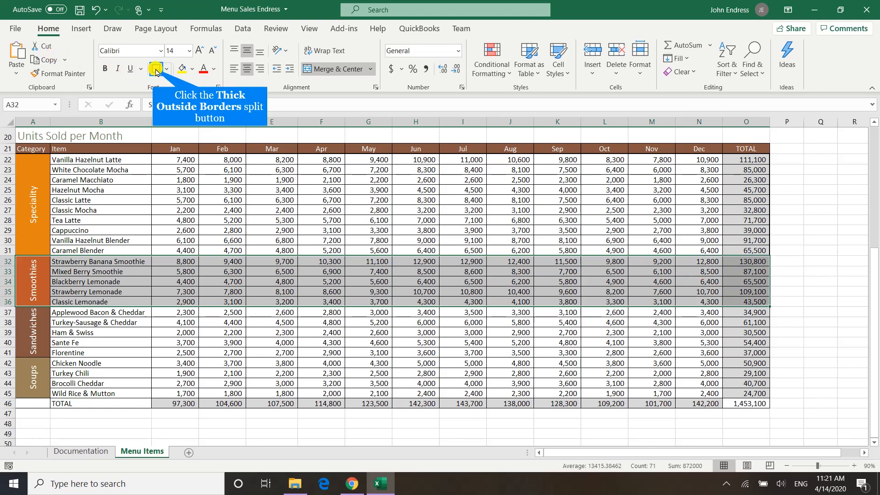
left_click(154, 69)
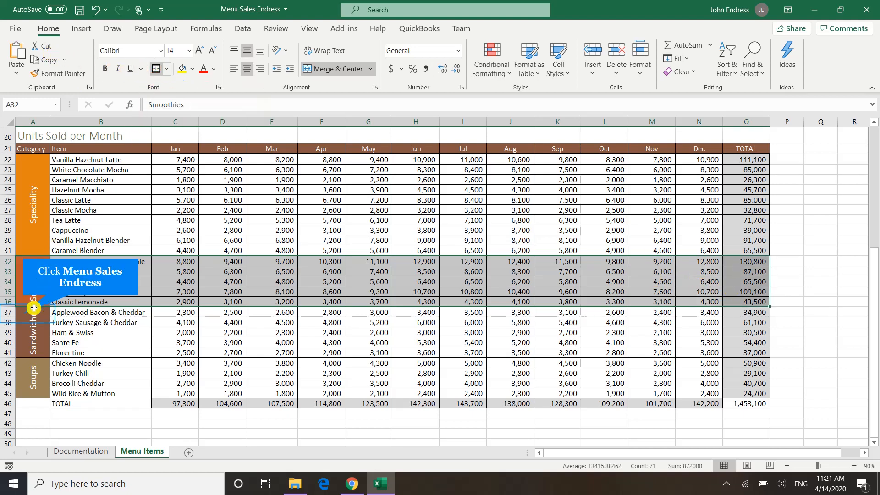
left_click_drag(23, 314, 731, 350)
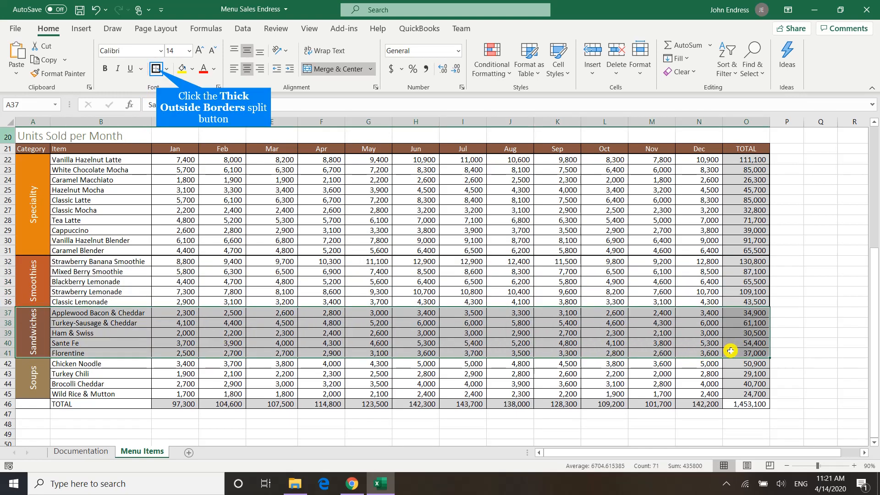
left_click(157, 70)
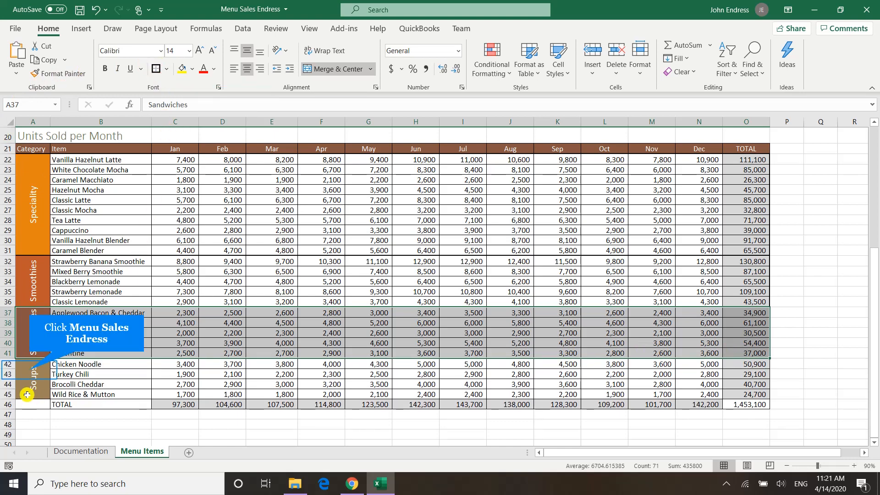
Apply thick outside borders around the Soups block, A42:O45, including its TOTAL column
left_click_drag(30, 370, 743, 387)
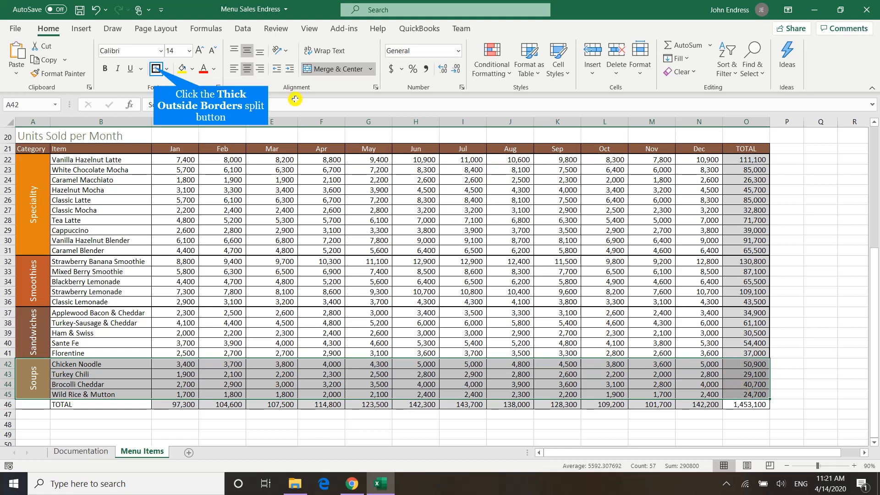
left_click(154, 69)
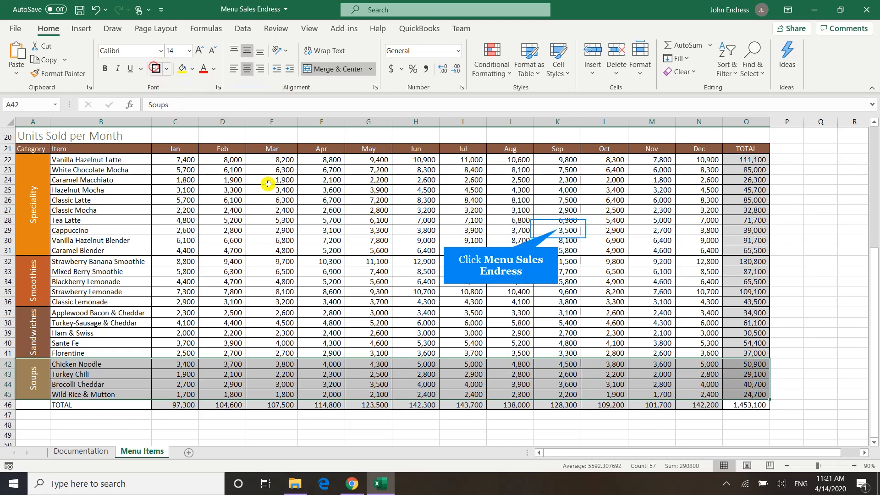
left_click(558, 229)
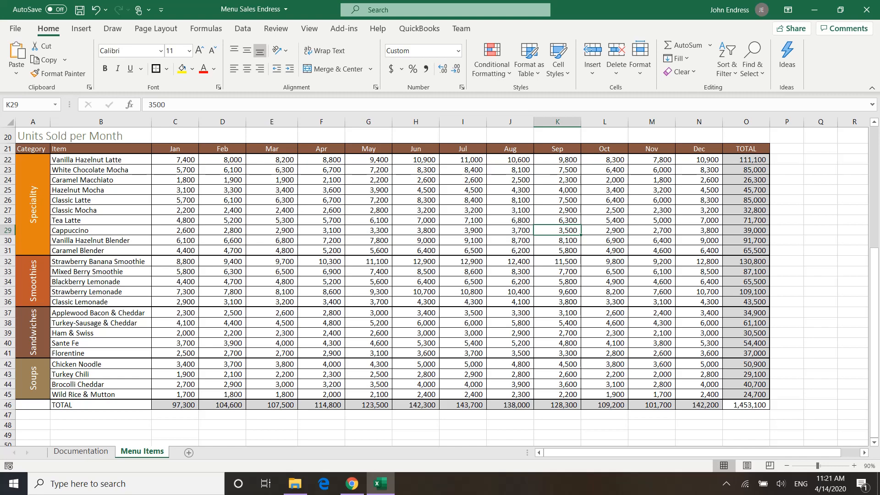
Conditionally format Net Change and % Change values less than 0 in E6:F10 and E14:F18 with Light Red Fill with Dark Red Text
scroll(551, 228, "up", 6)
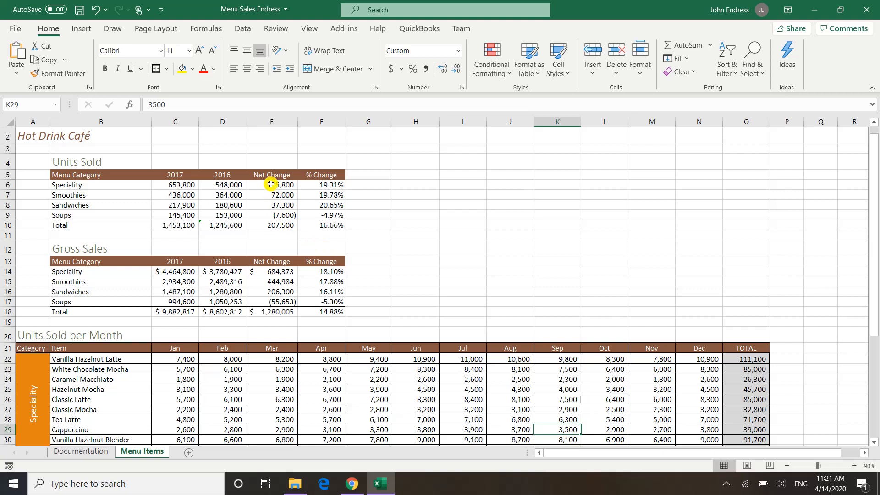
left_click_drag(271, 184, 317, 223)
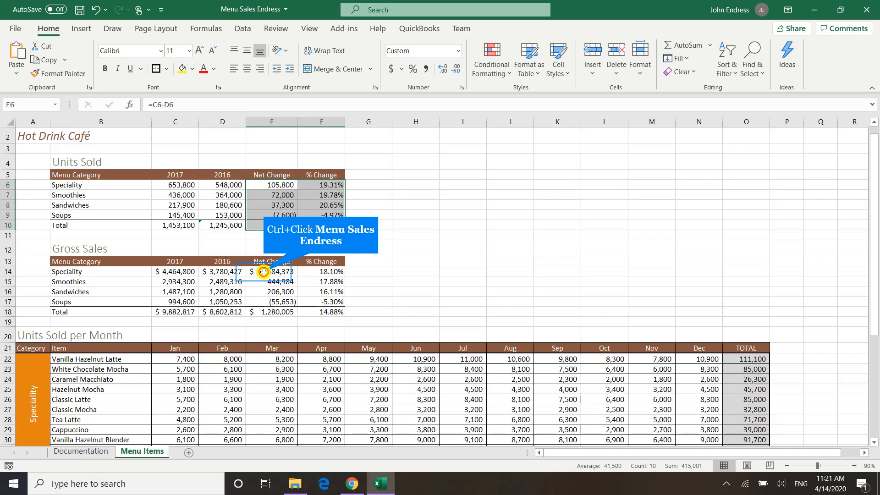
left_click_drag(263, 271, 324, 312)
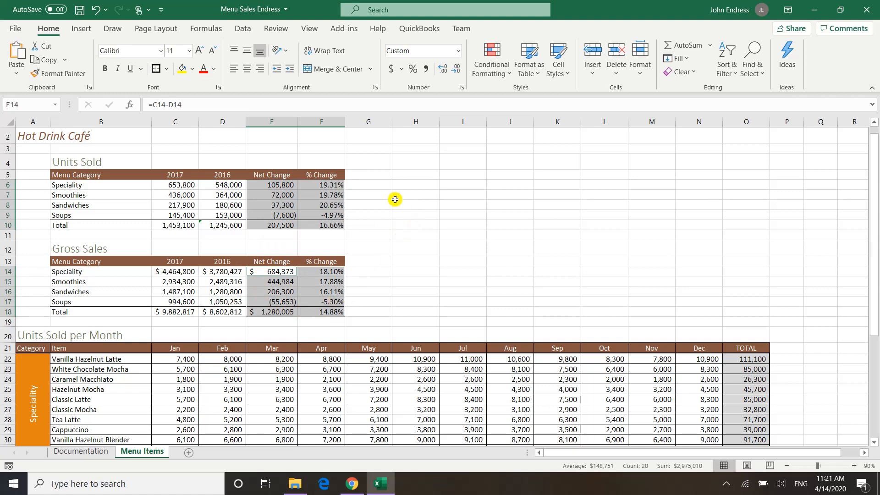
left_click(492, 78)
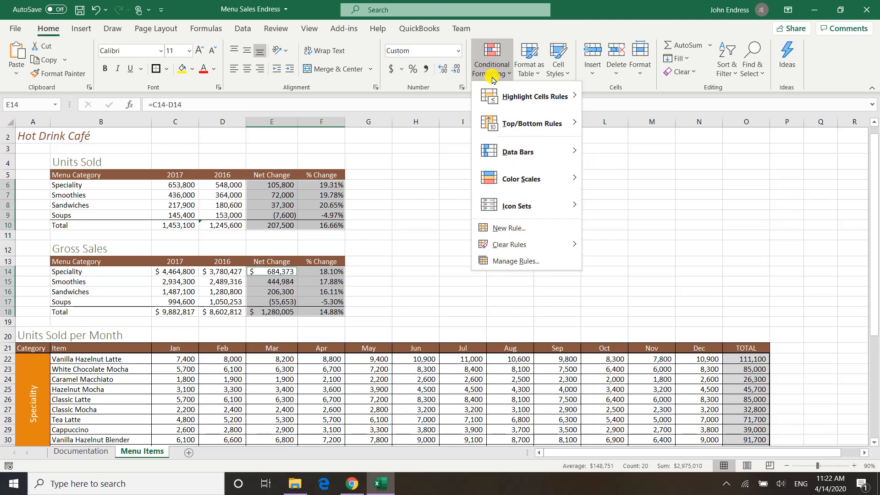
mouse_move(491, 94)
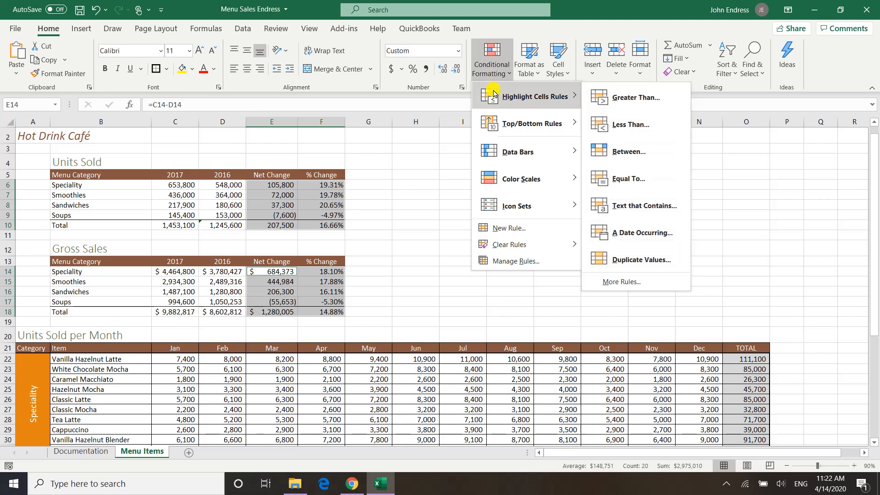
left_click(606, 127)
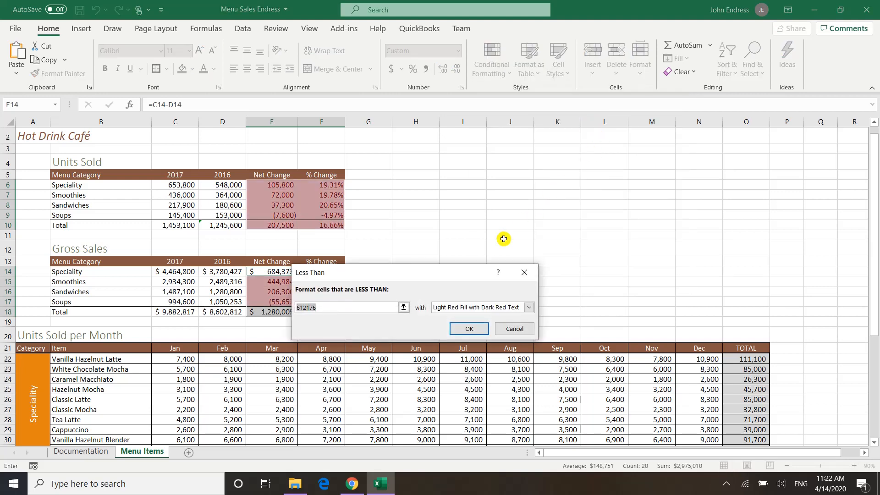
left_click(344, 307)
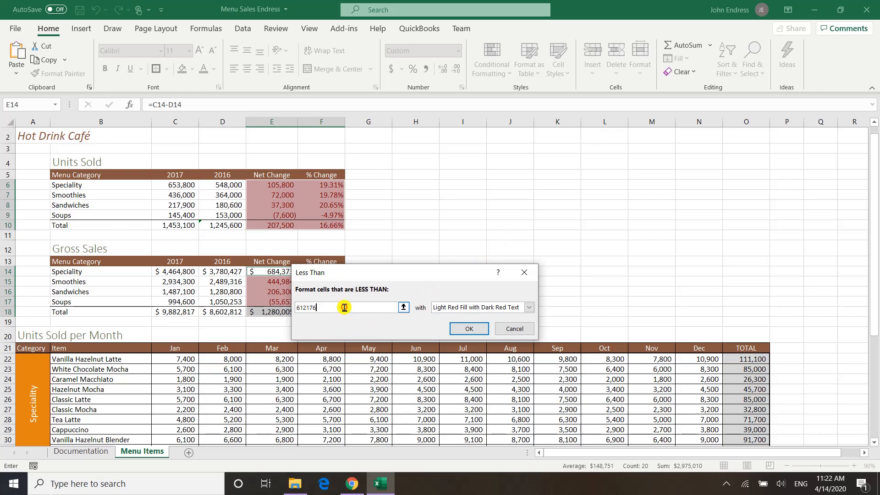
key("BackSpace")
key("BackSpace")
key("BackSpace")
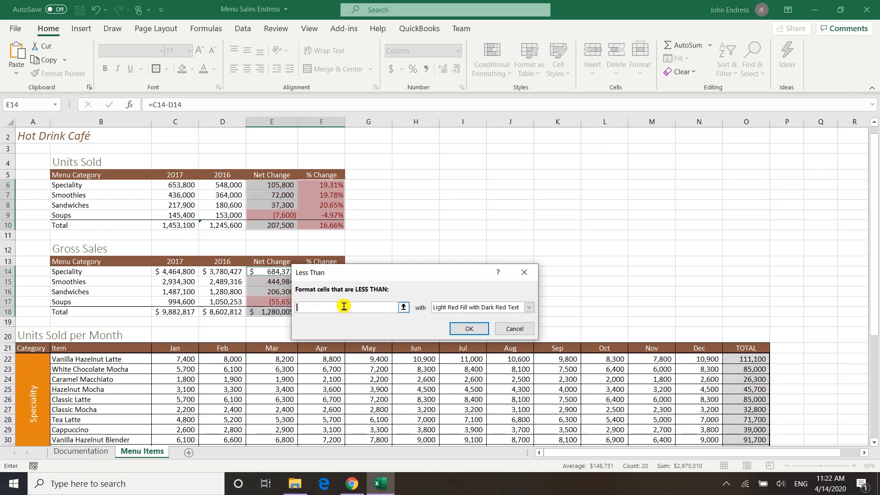
type("0")
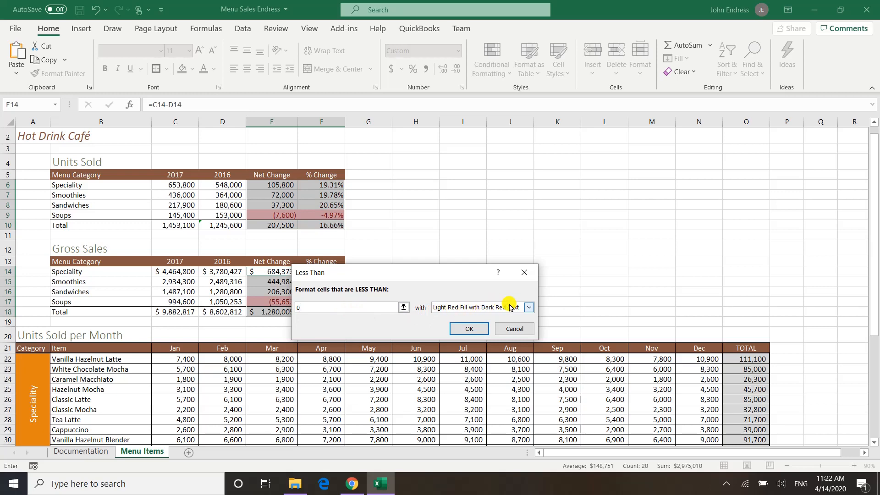
left_click(466, 330)
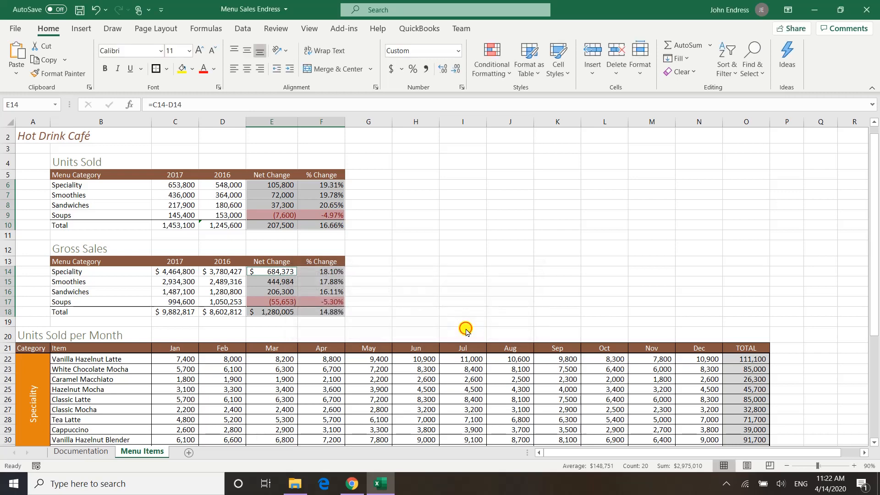
left_click(465, 328)
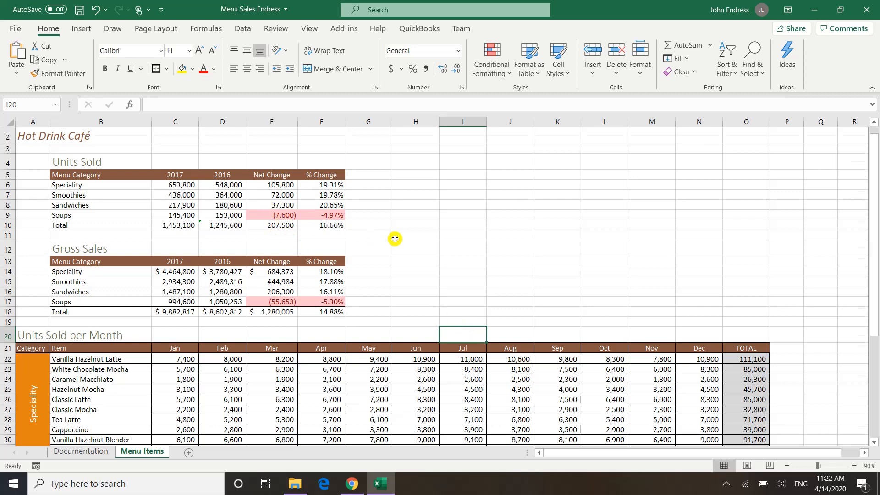
Conditionally format the top 10% of the monthly units sold in C22:N45 with Green Fill with Dark Green Text
scroll(393, 238, "down", 4)
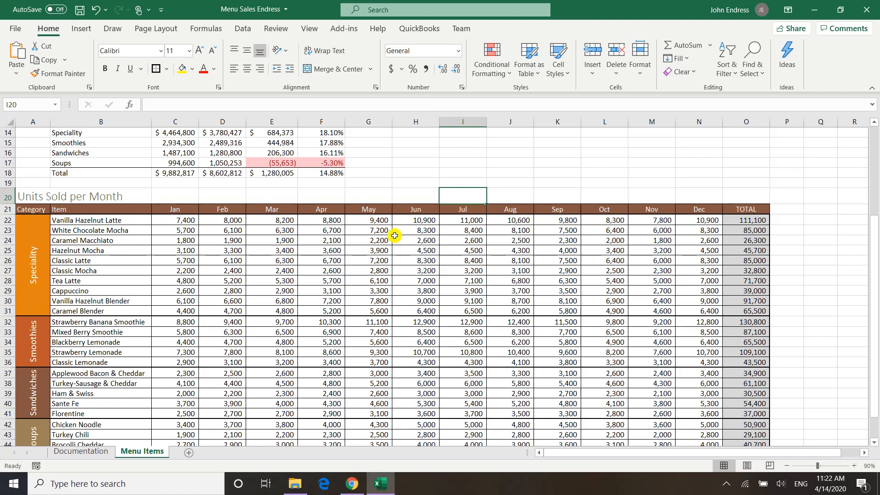
scroll(394, 236, "down", 3)
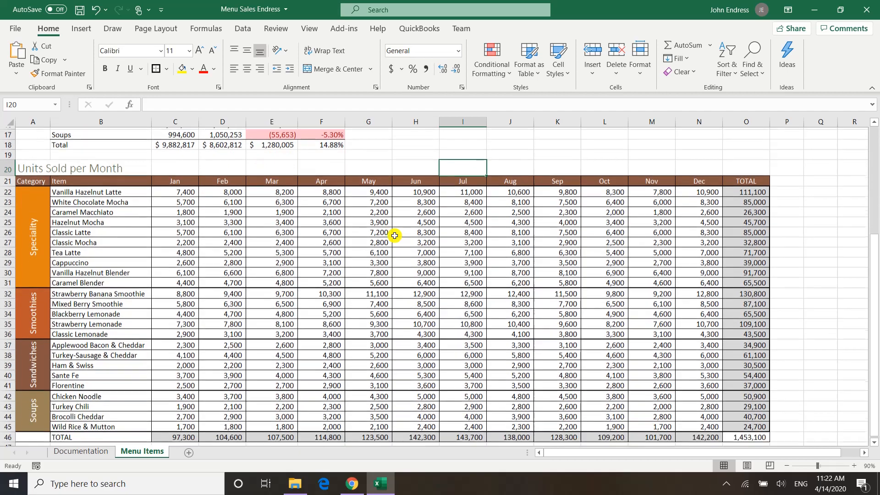
scroll(394, 235, "up", 1)
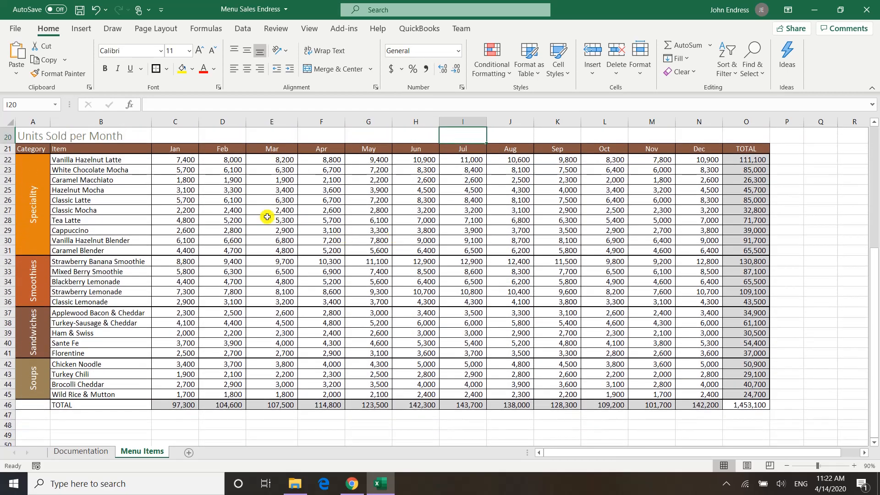
left_click_drag(162, 161, 699, 394)
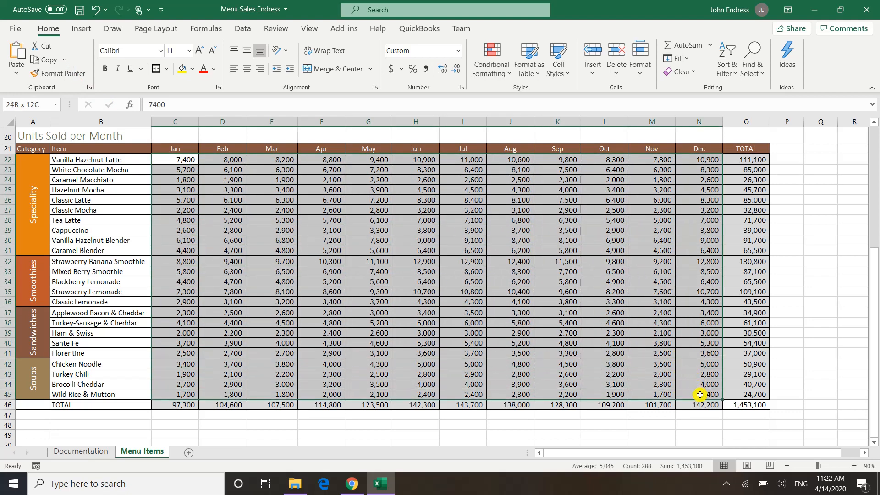
left_click_drag(700, 394, 698, 392)
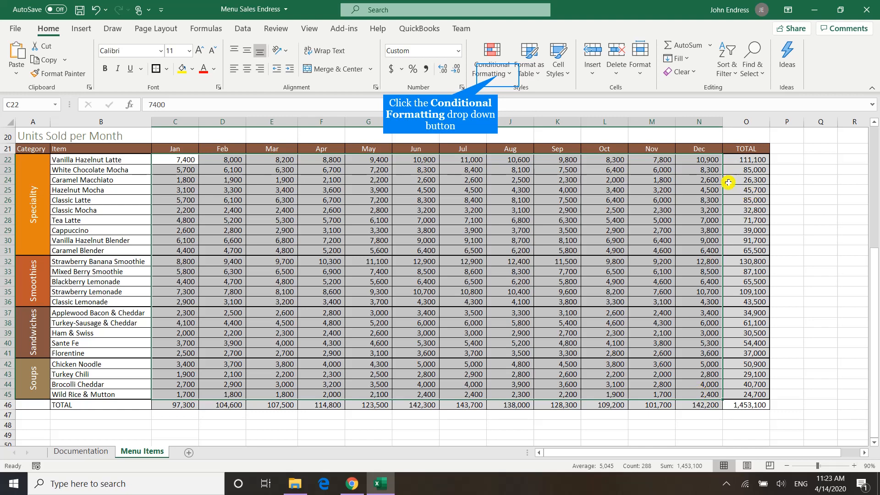
left_click(499, 77)
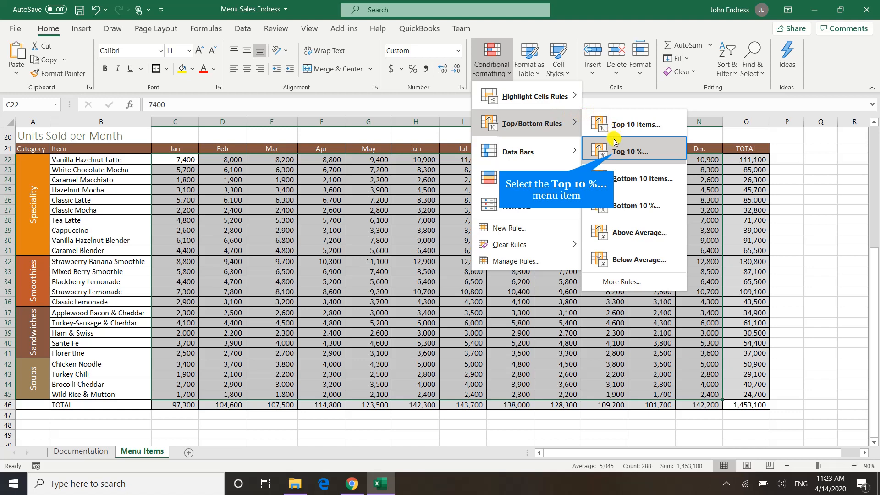
left_click(614, 156)
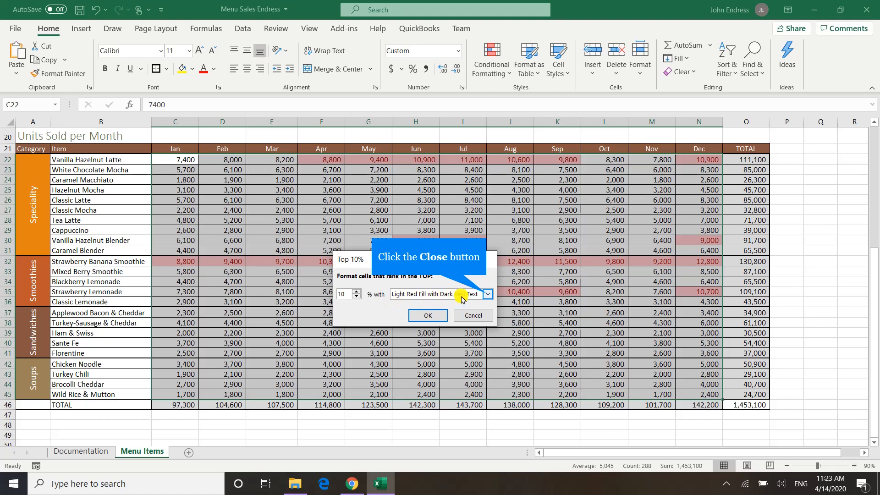
left_click(487, 296)
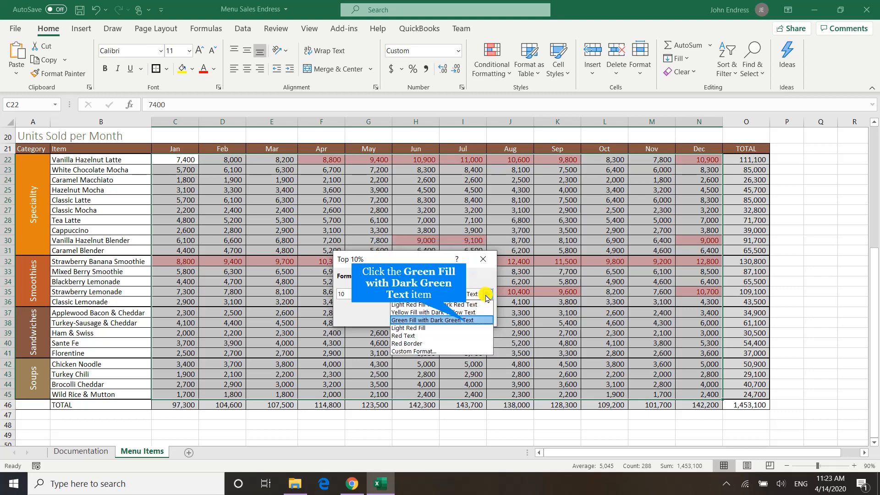
left_click(467, 322)
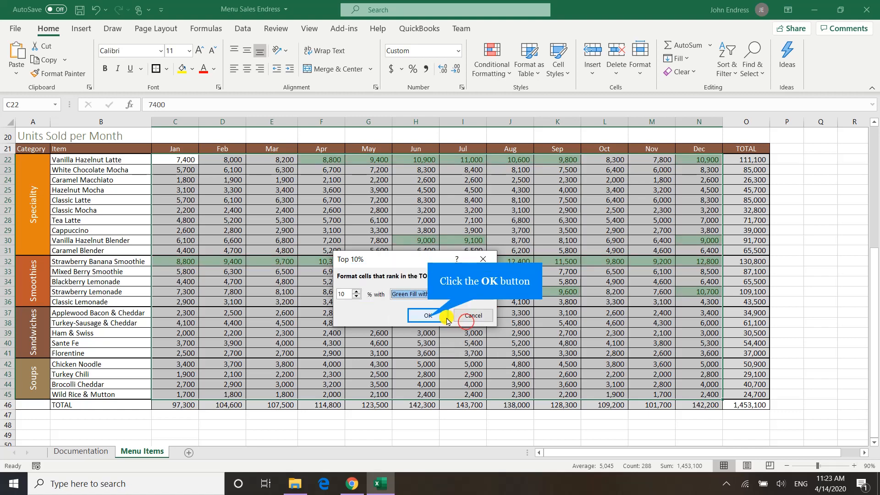
left_click(428, 317)
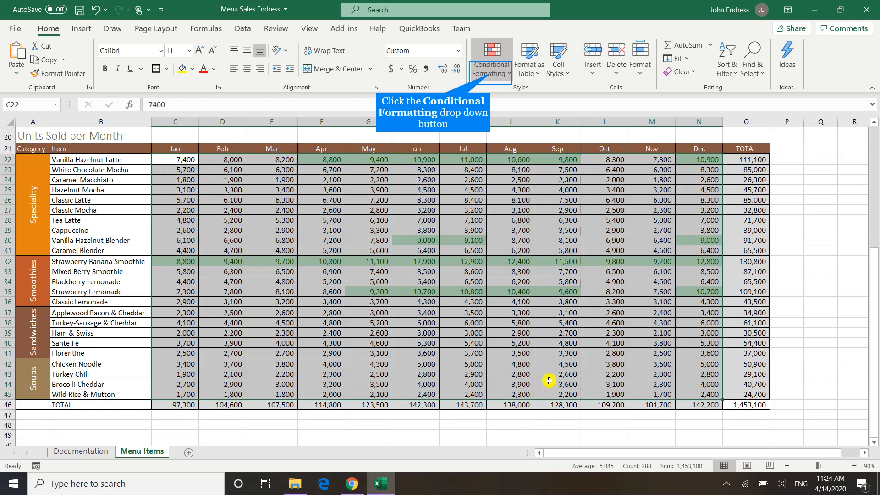
Edit the Top 10% conditional formatting rule on C22:N45 so that its font style is Bold, and apply the change
left_click(491, 72)
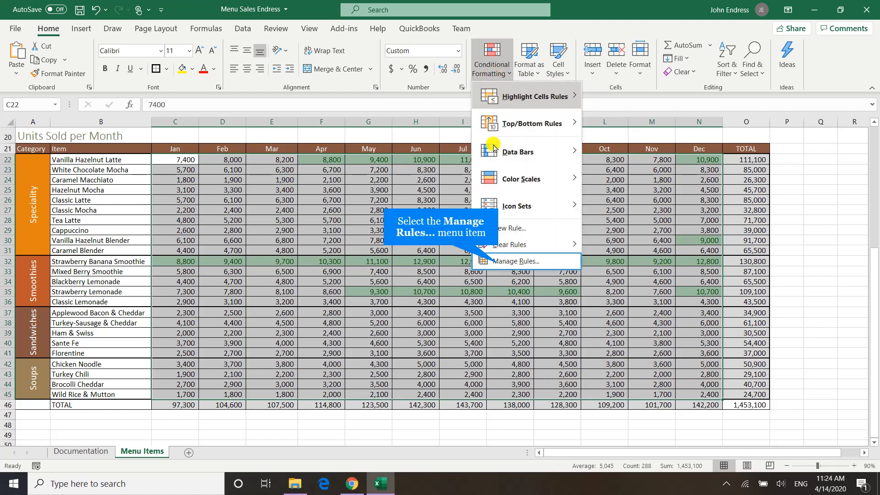
left_click(499, 267)
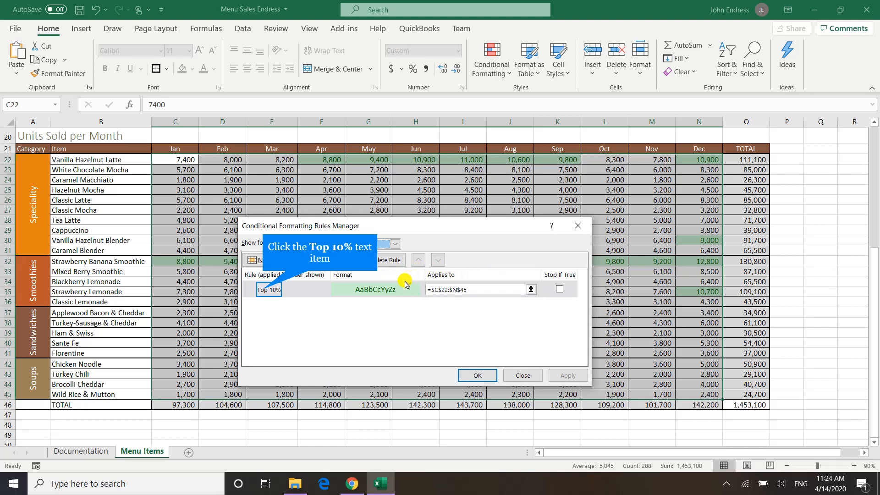
left_click(267, 290)
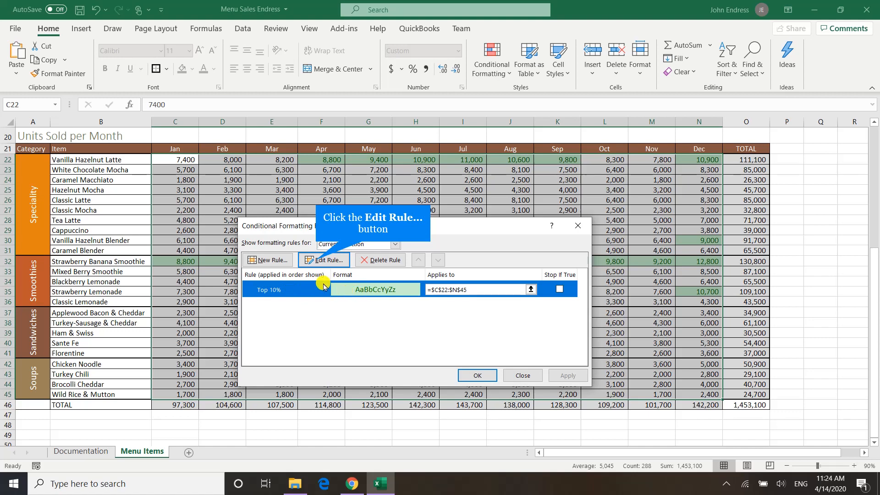
left_click(320, 261)
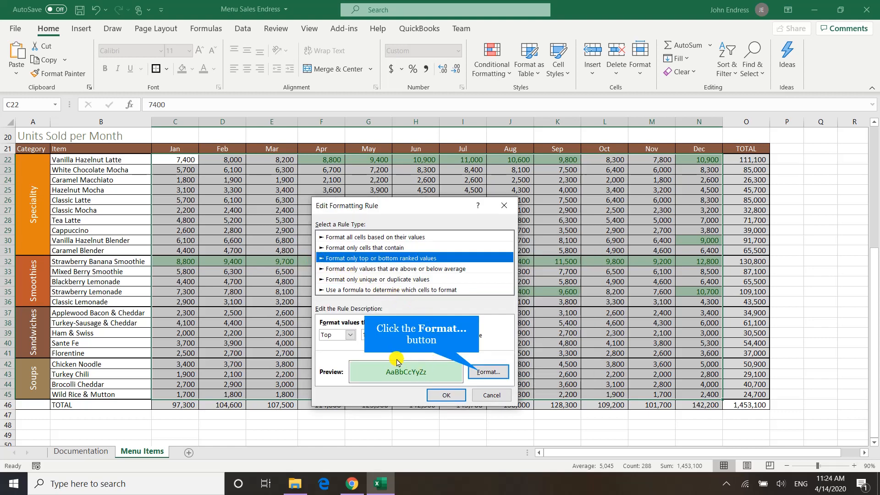
left_click(479, 374)
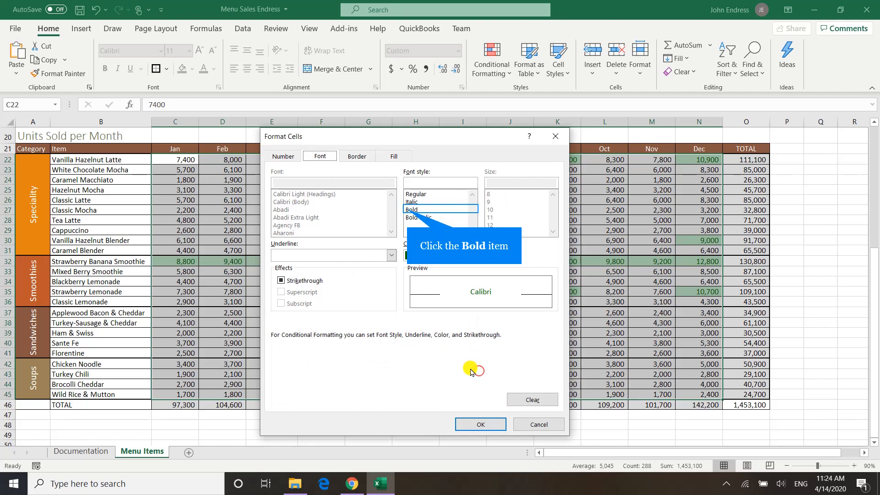
left_click(407, 209)
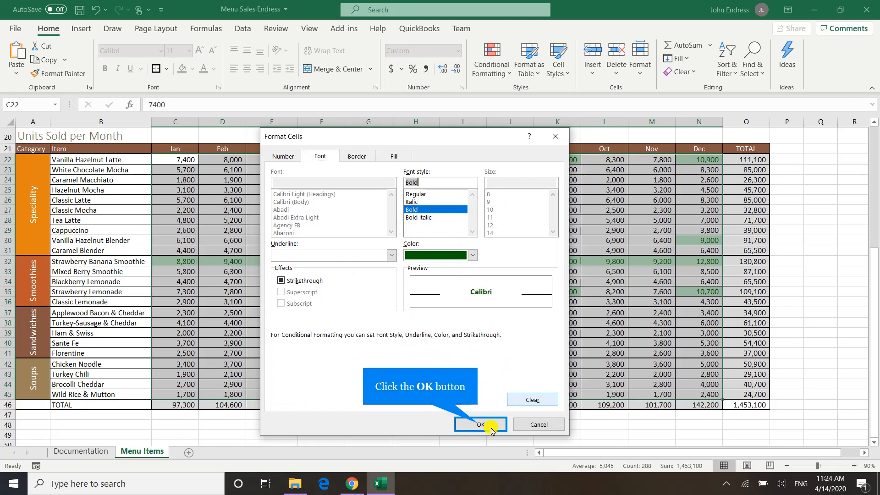
left_click(476, 425)
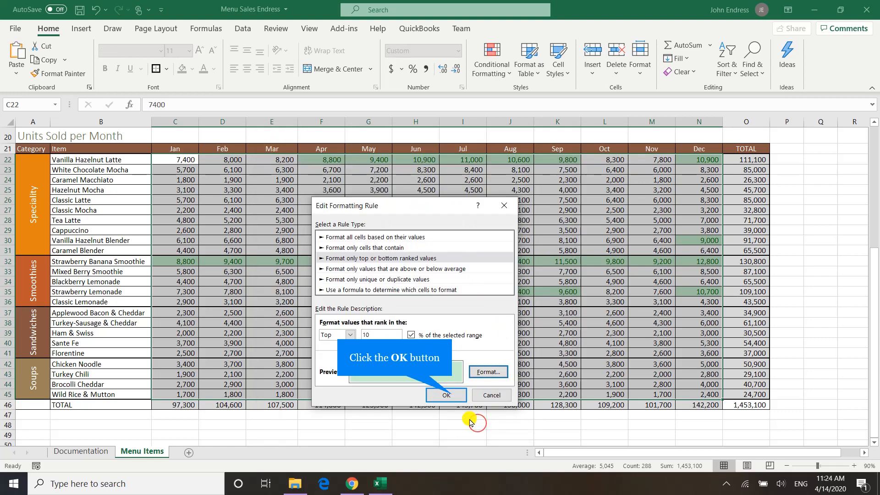
left_click(452, 397)
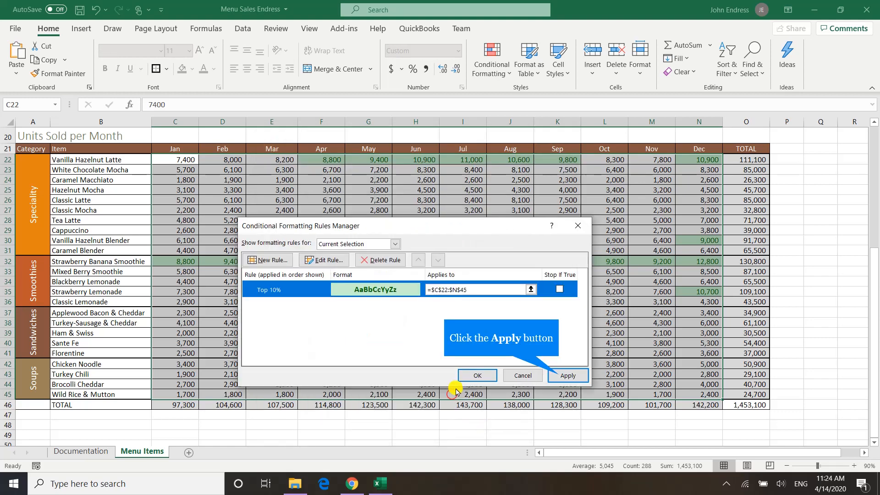
left_click(557, 377)
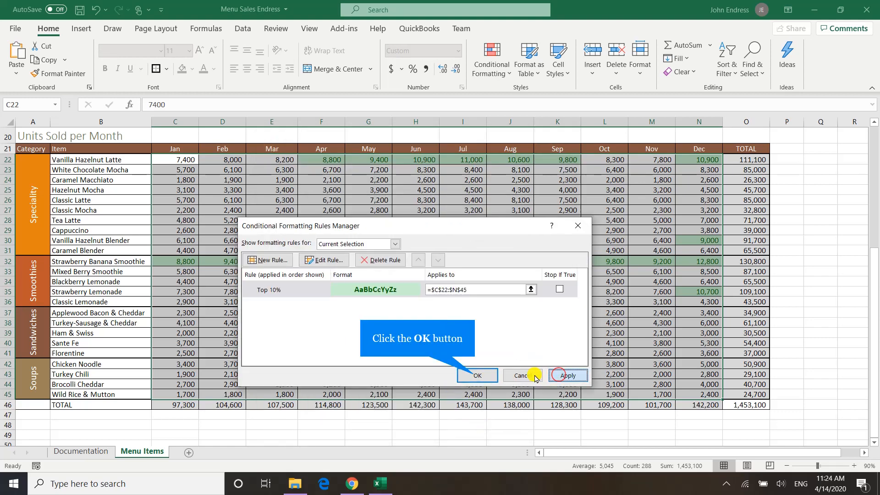
left_click(477, 376)
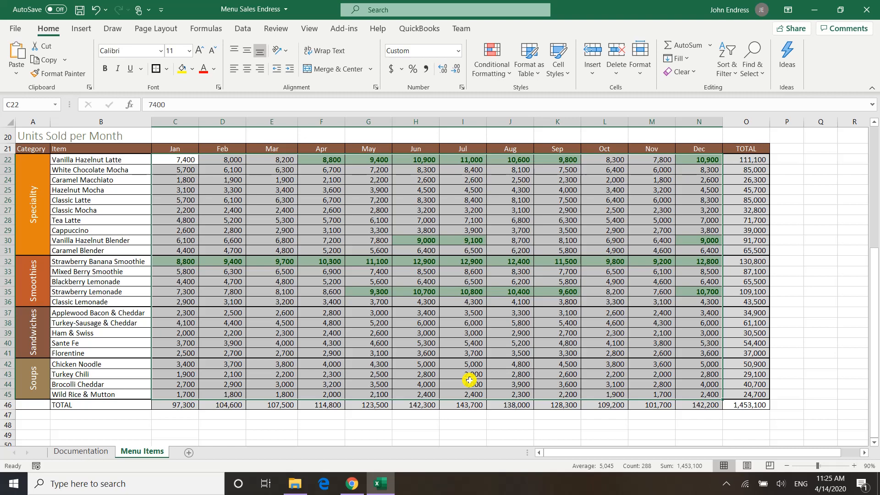
Enter the label "Top Sellers" in cell O20, above the TOTAL column heading
scroll(469, 380, "up", 2)
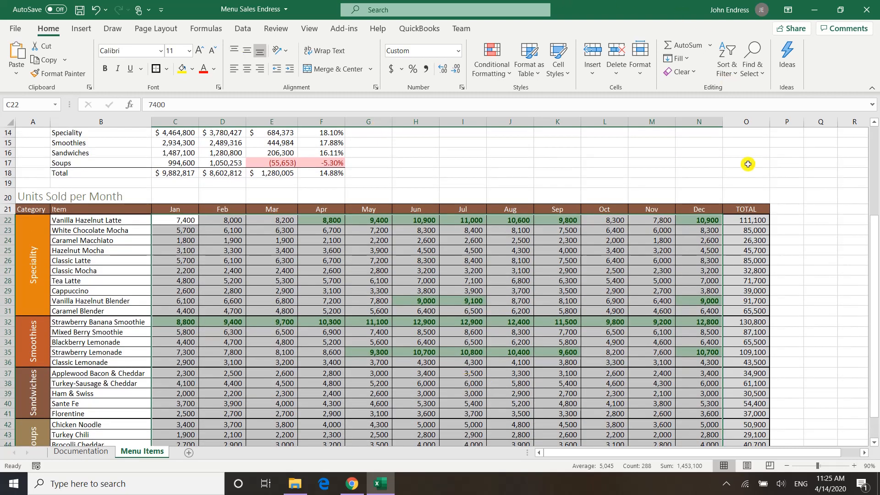
left_click(742, 196)
type("T")
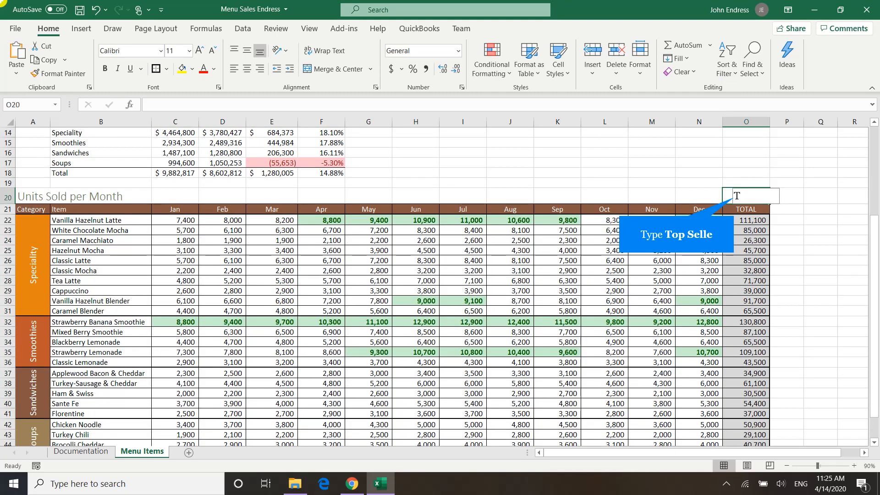
type("op Selle")
key("BackSpace")
key("BackSpace")
key("BackSpace")
key("BackSpace")
type("ell")
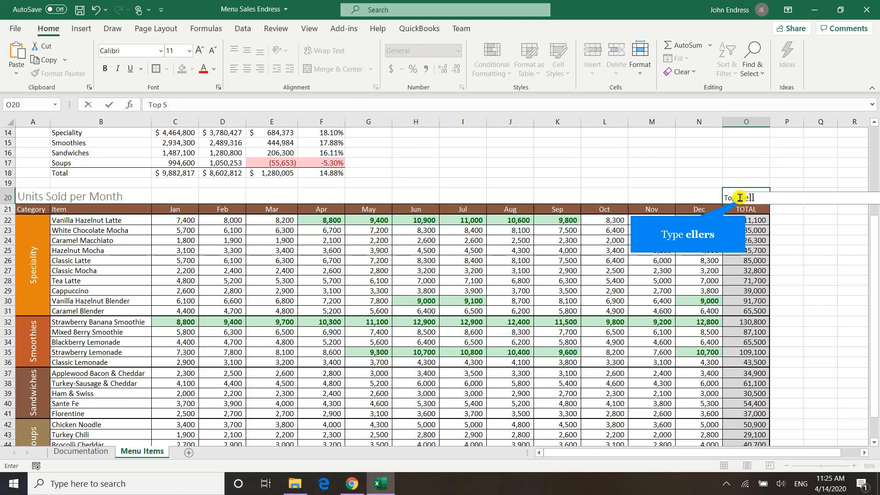
type("ers")
key("Return")
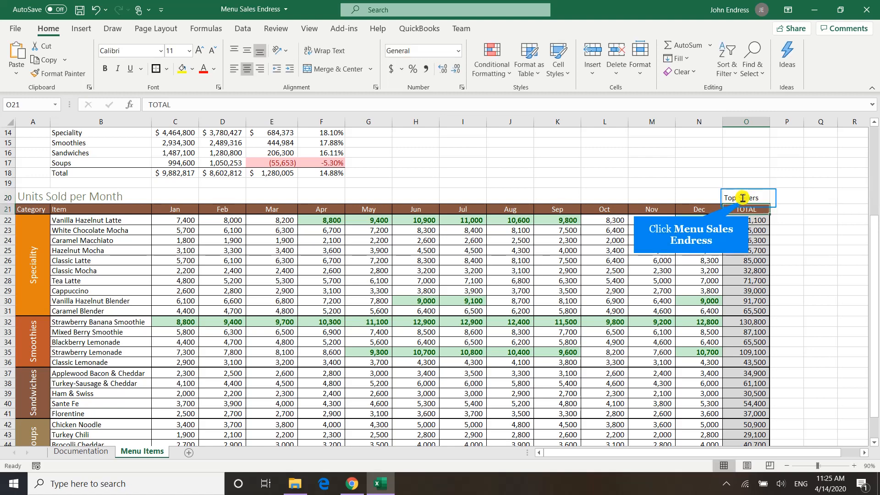
Apply the Good cell style and bold to the Top Sellers label in O20
left_click(746, 198)
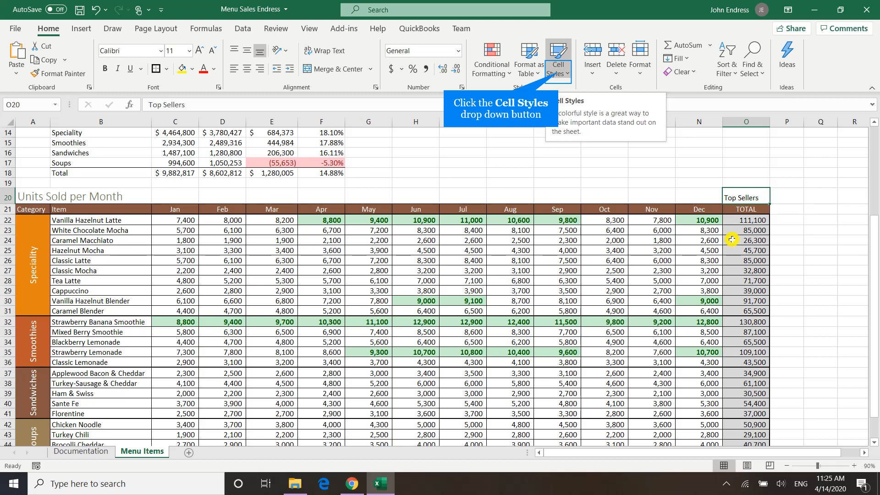
left_click(559, 74)
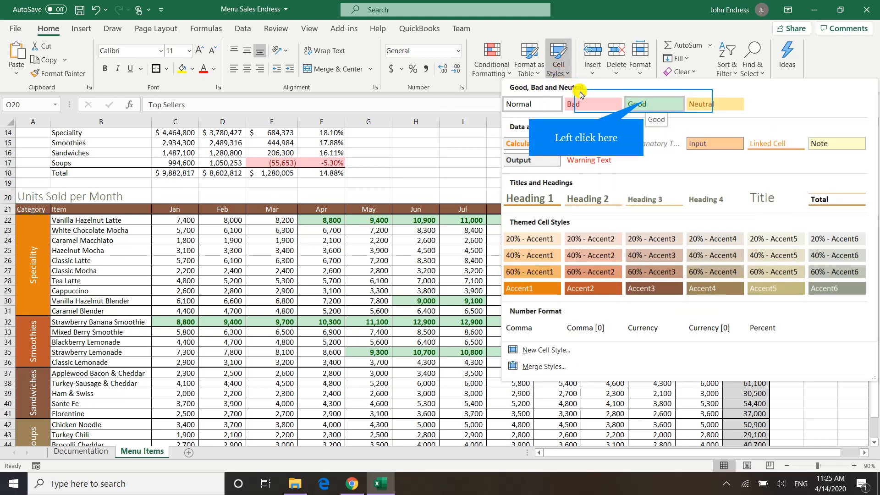
left_click(644, 103)
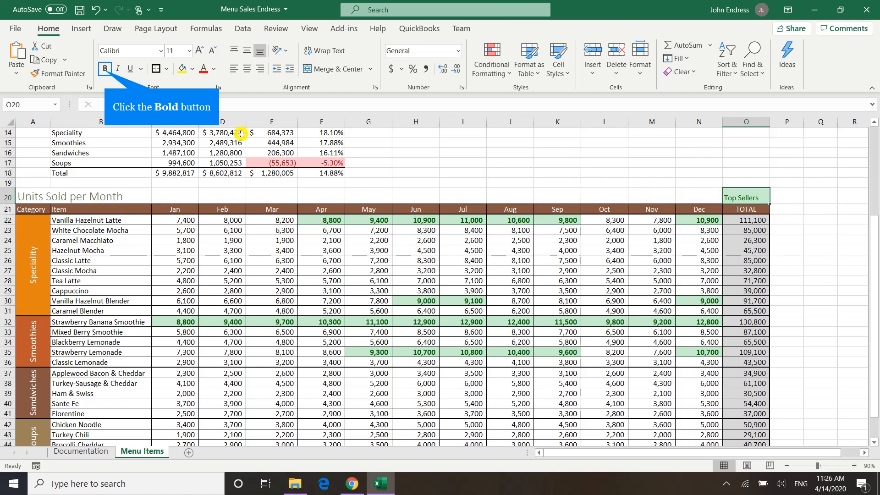
left_click(105, 69)
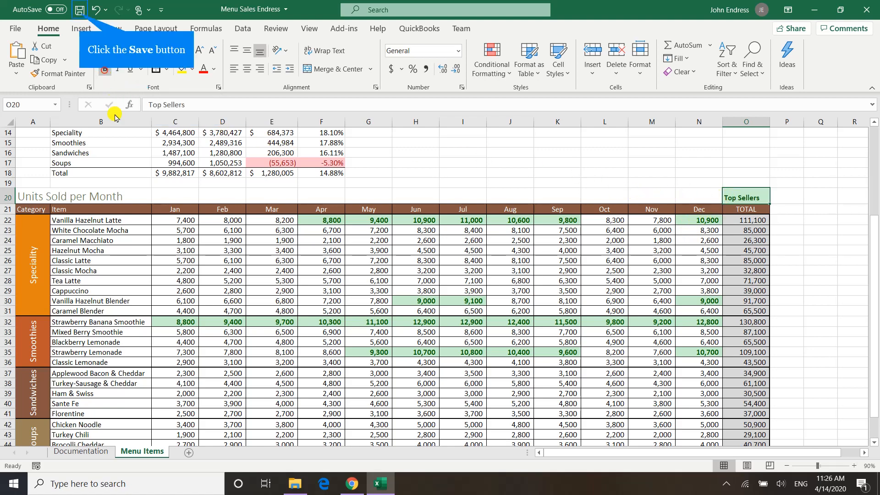